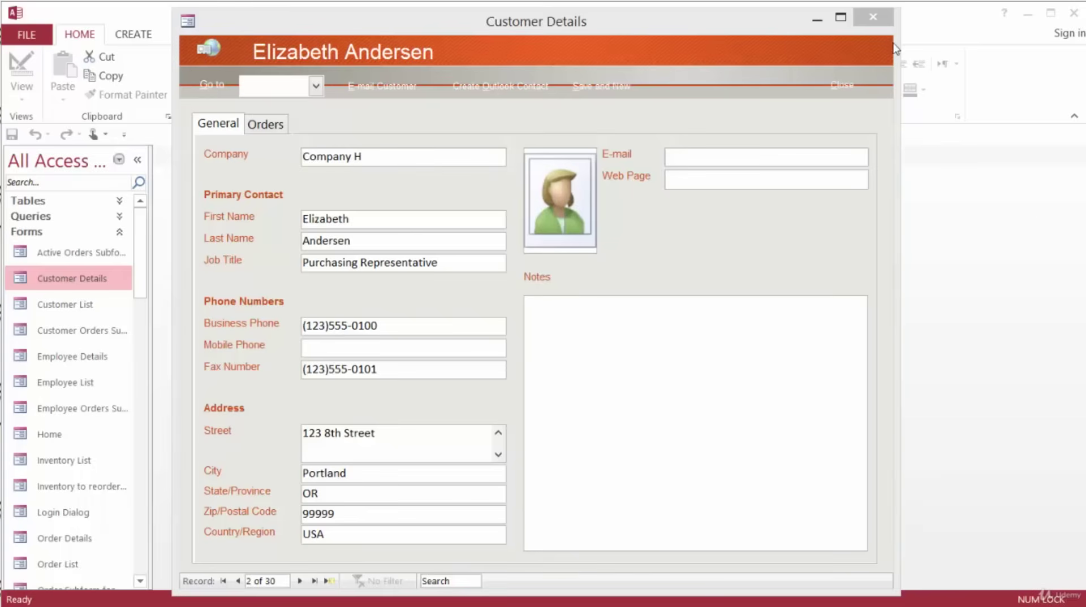
# Step: Close the form and reopen Customer Details in Design View
pyautogui.click(878, 14)
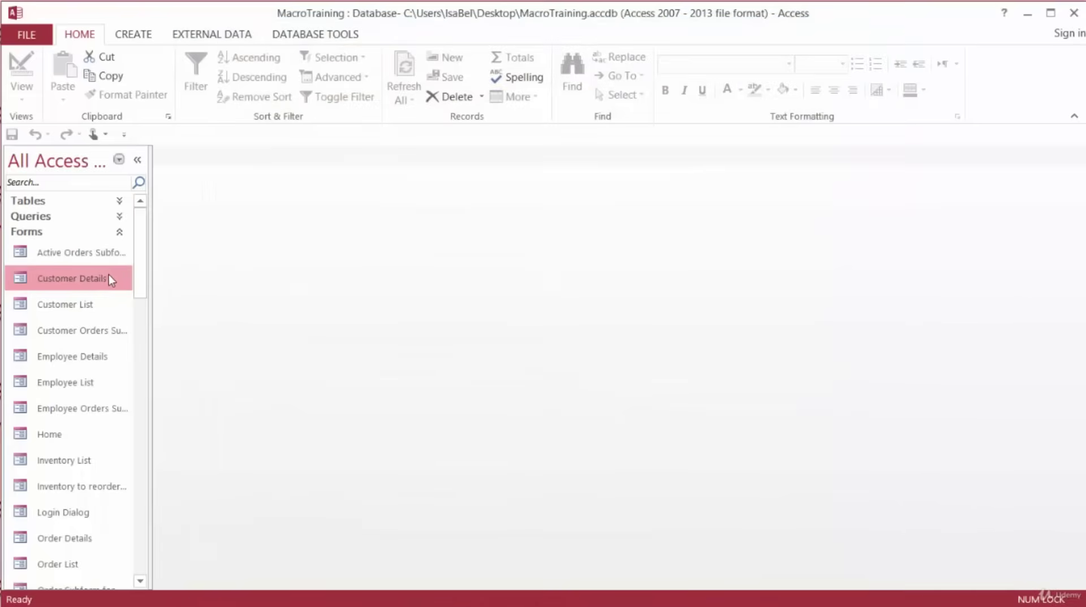
pyautogui.rightClick(107, 275)
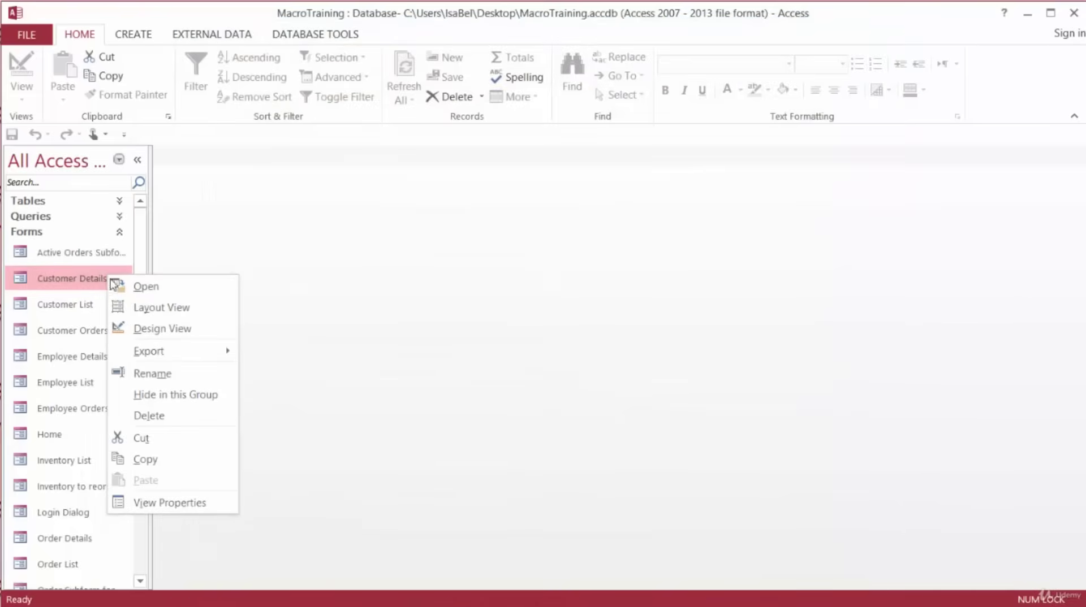
pyautogui.click(163, 329)
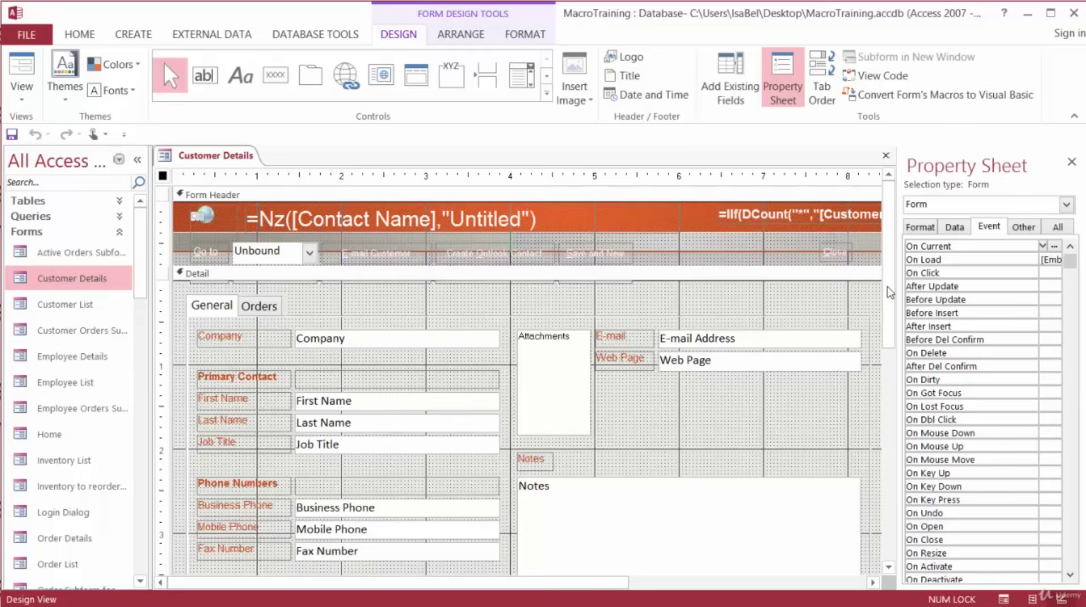
# Step: Select the City text box and start a builder for its On Exit event
pyautogui.moveTo(891, 293); pyautogui.dragTo(889, 412)
pyautogui.click(328, 471)
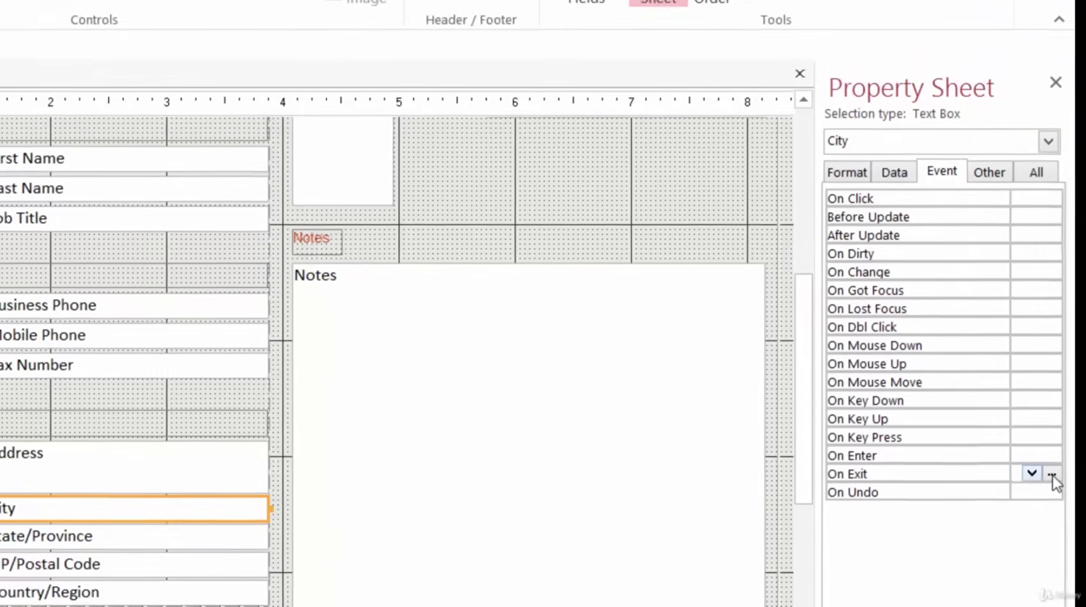
pyautogui.click(1062, 389)
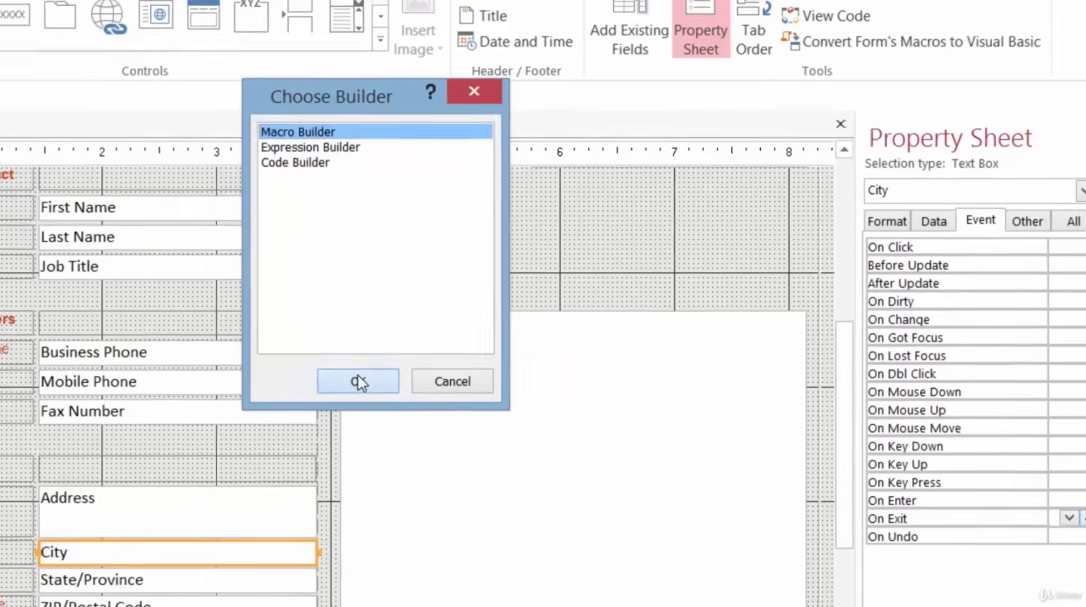
# Step: Choose Macro Builder and add an If block with condition [City] = "Seattle"
pyautogui.click(302, 402)
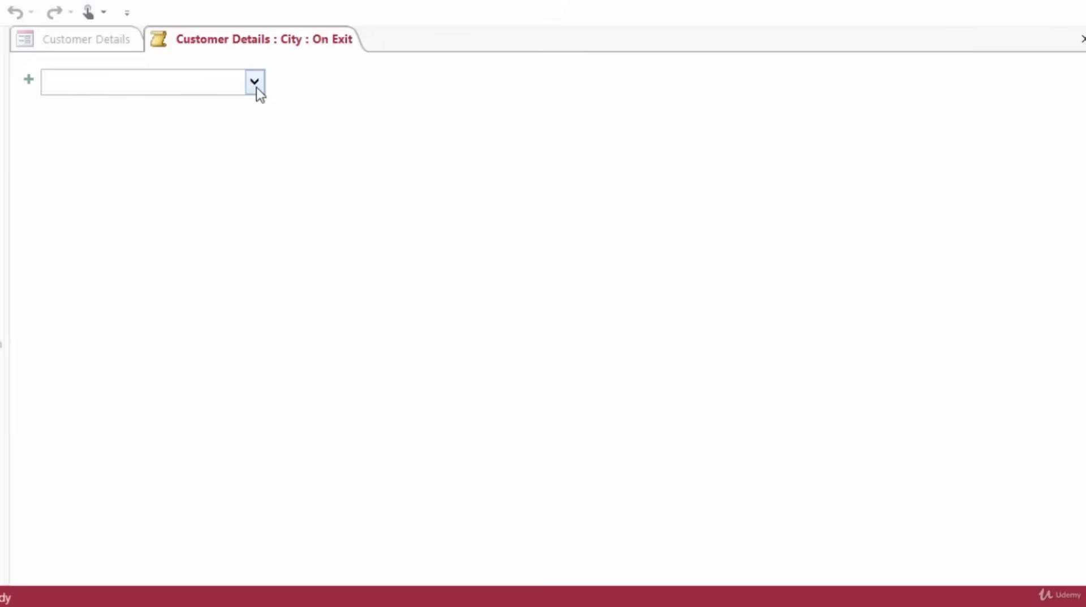
pyautogui.write('if')
pyautogui.press('Return')
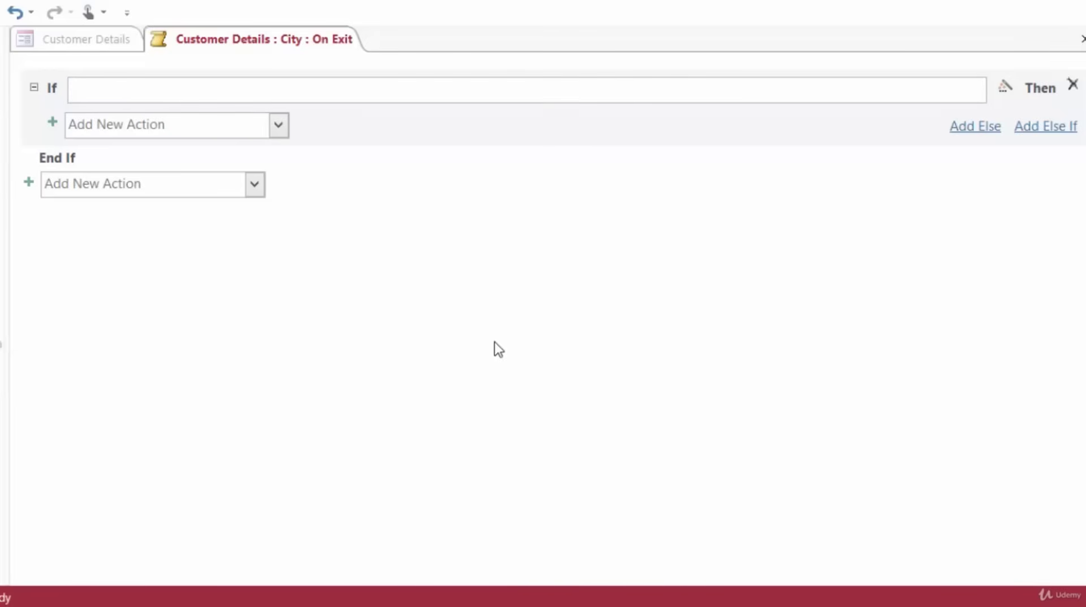
pyautogui.write('[city')
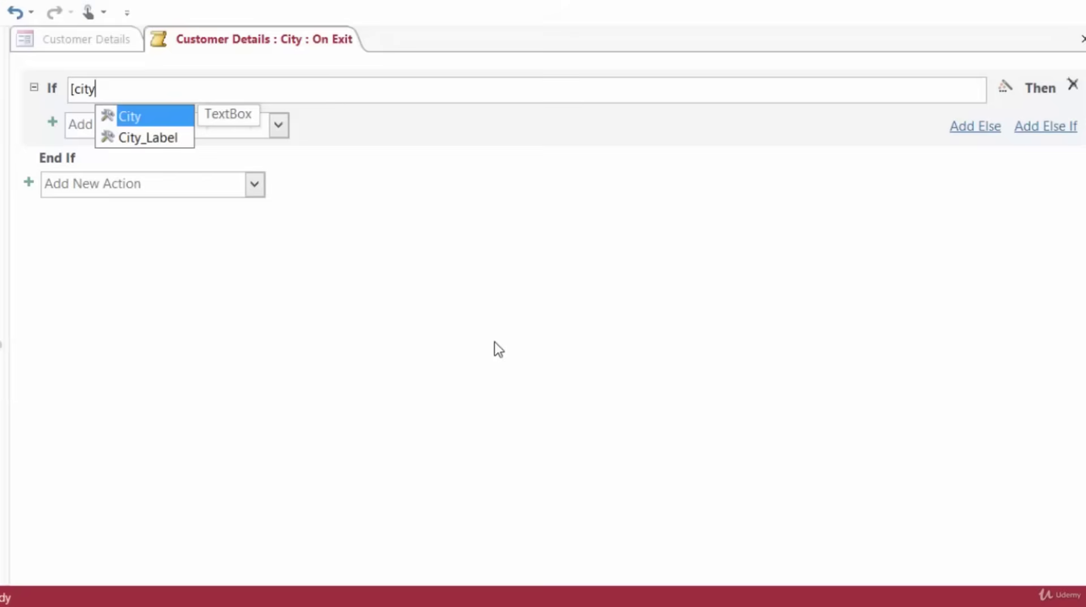
pyautogui.press('Tab')
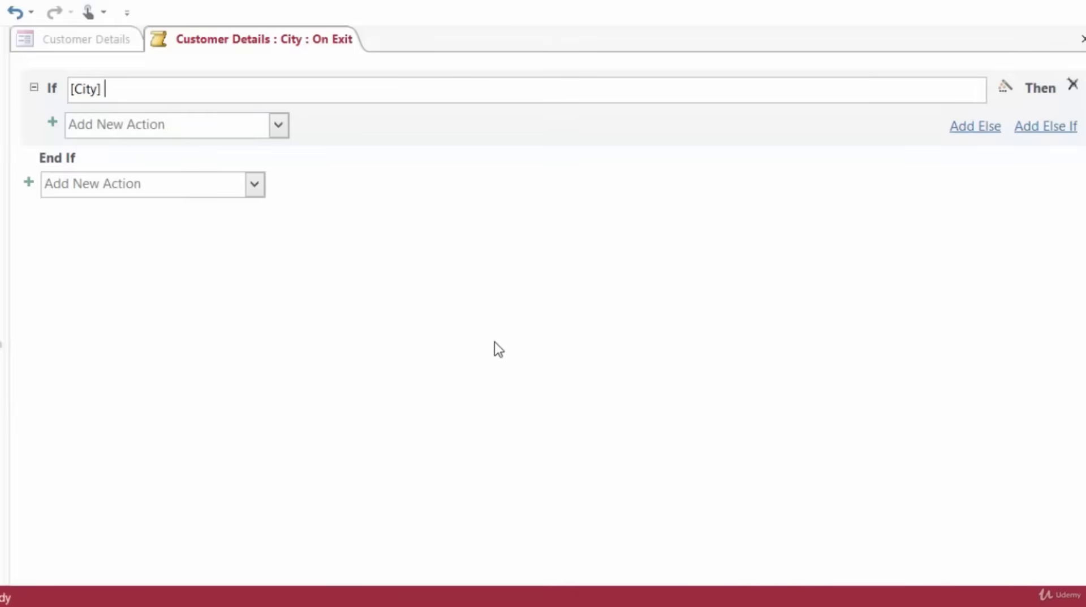
pyautogui.write('= "Seattle"')
# Step: Turn on Show All Actions and add a SetValue action inside the If block
pyautogui.click(283, 122)
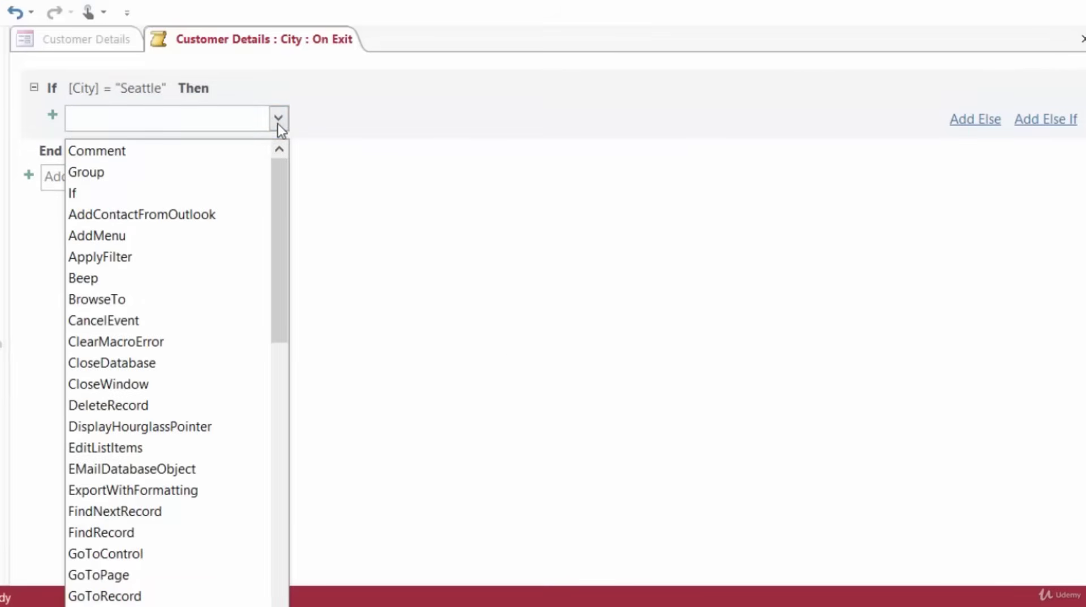
pyautogui.moveTo(278, 176)
pyautogui.mouseDown()
pyautogui.moveTo(294, 534)
pyautogui.moveTo(283, 504)
pyautogui.moveTo(280, 193)
pyautogui.mouseUp()
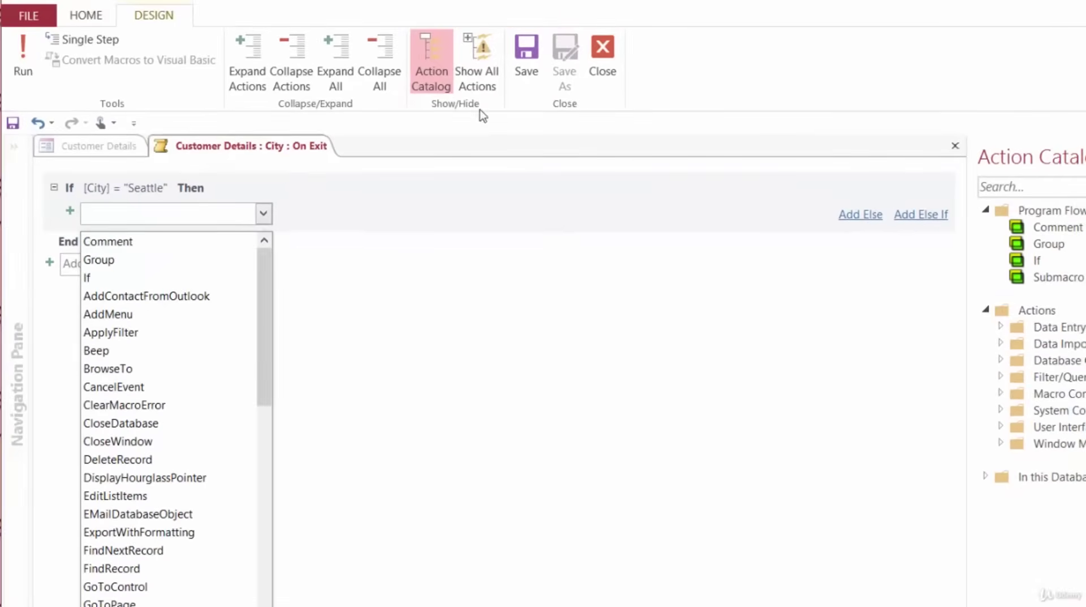
pyautogui.click(483, 67)
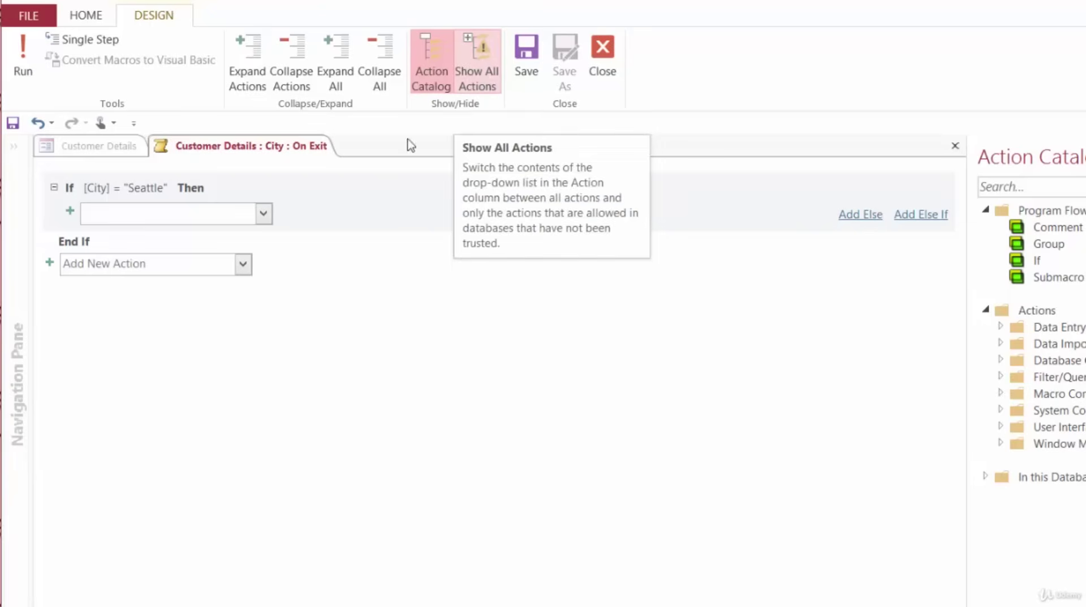
pyautogui.click(249, 217)
pyautogui.write('Set')
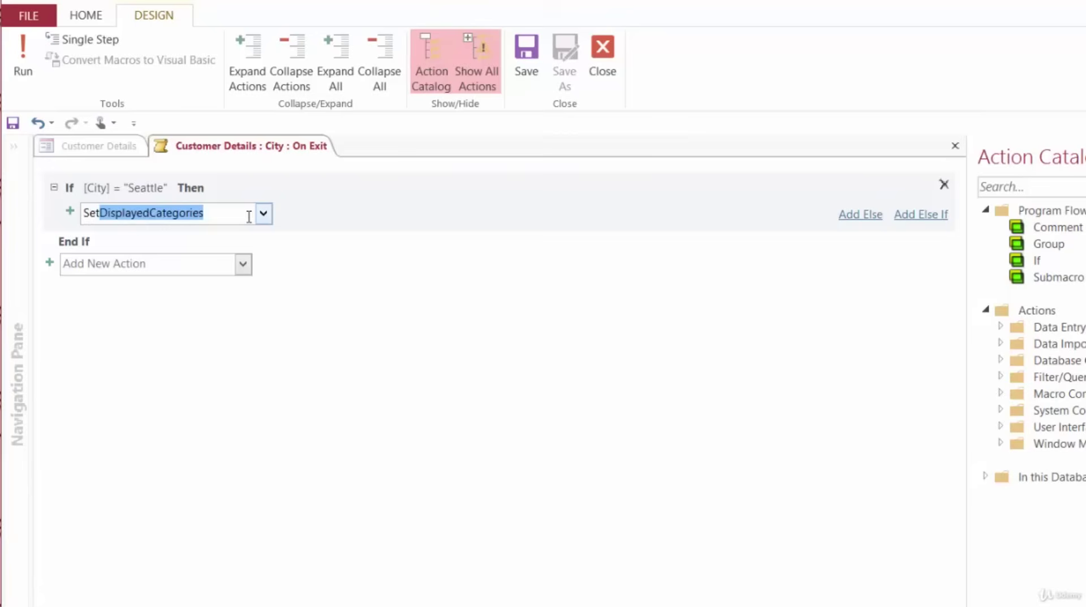
pyautogui.write('V')
pyautogui.press('Return')
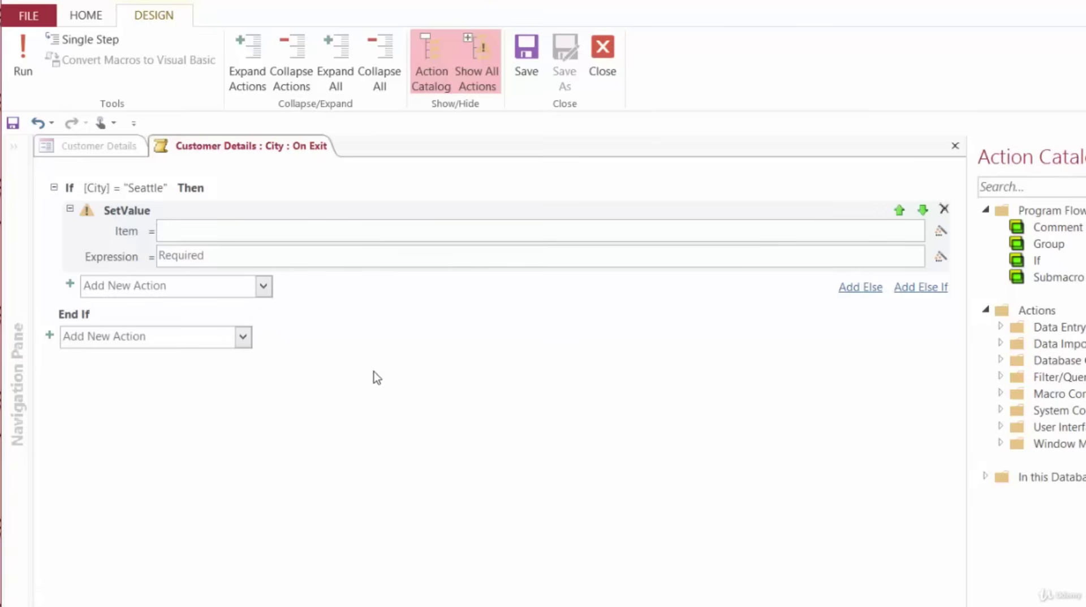
# Step: Set the SetValue Item to [State/Province] and its Expression to "WA"
pyautogui.write('[sta')
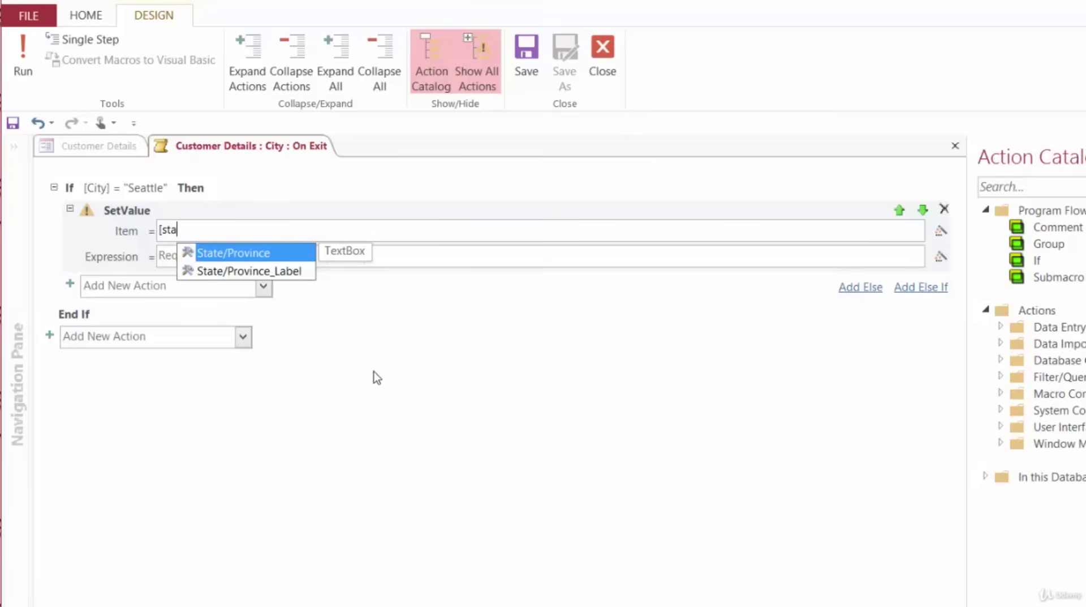
pyautogui.press('Return')
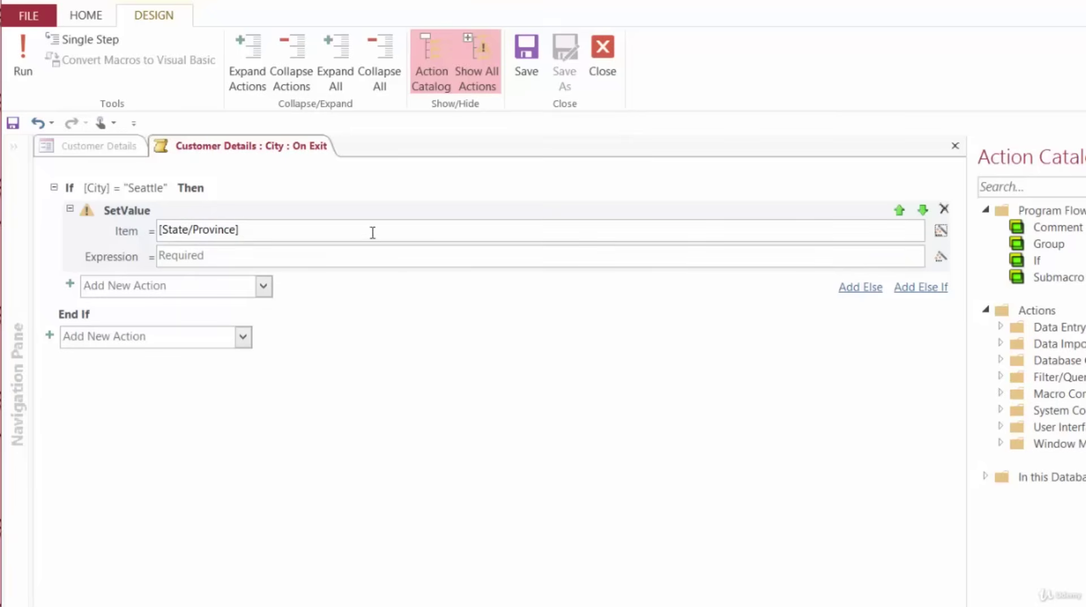
pyautogui.click(379, 254)
pyautogui.write('"WA"')
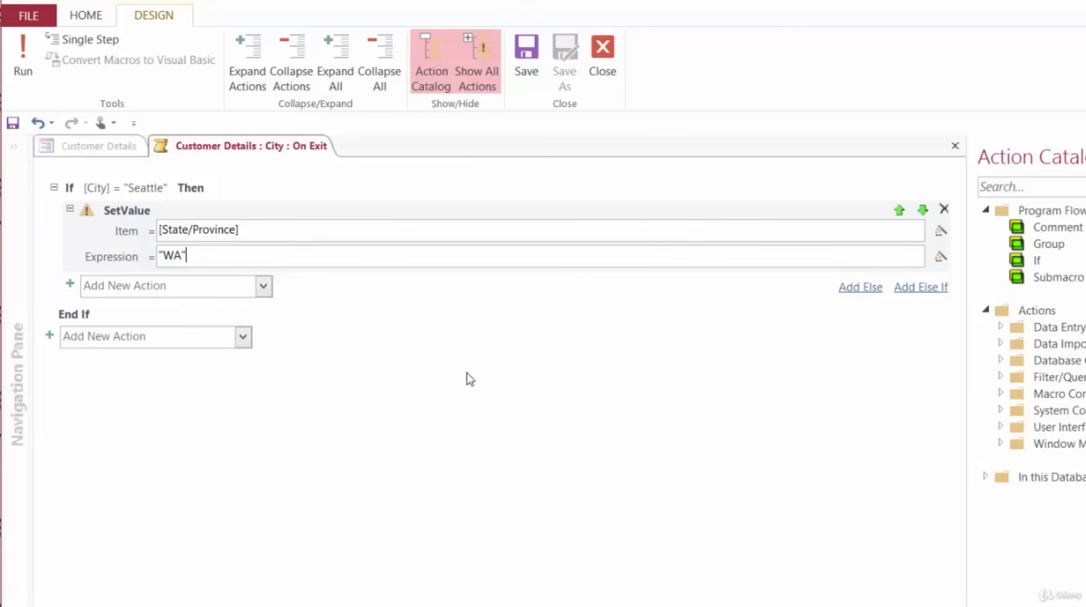
# Step: Add a second SetValue action setting [Country/Region] to "USA"
pyautogui.click(264, 286)
pyautogui.write('Set')
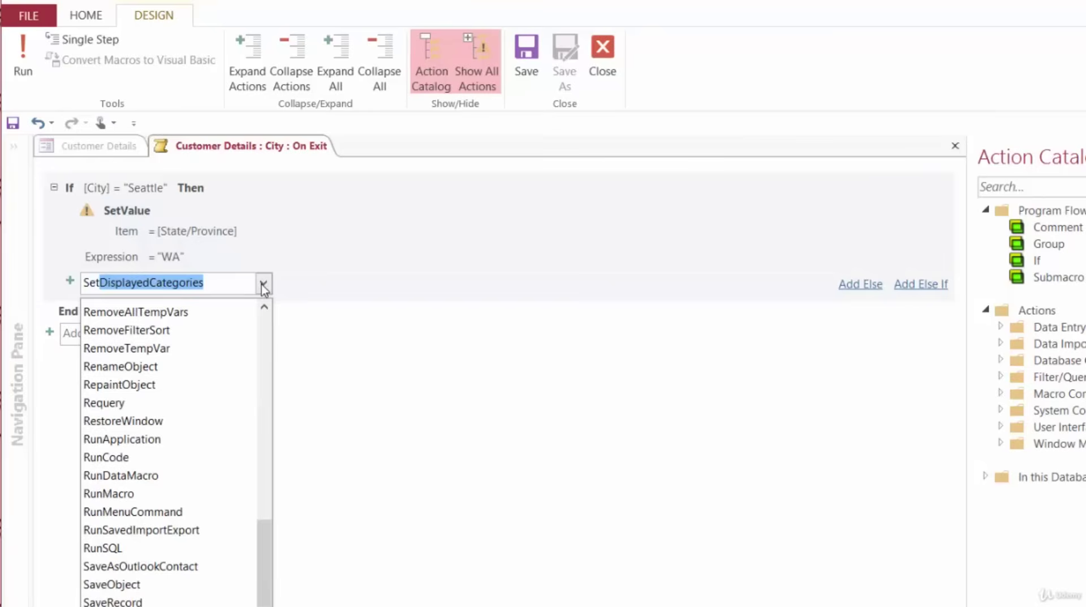
pyautogui.write('Value')
pyautogui.press('Return')
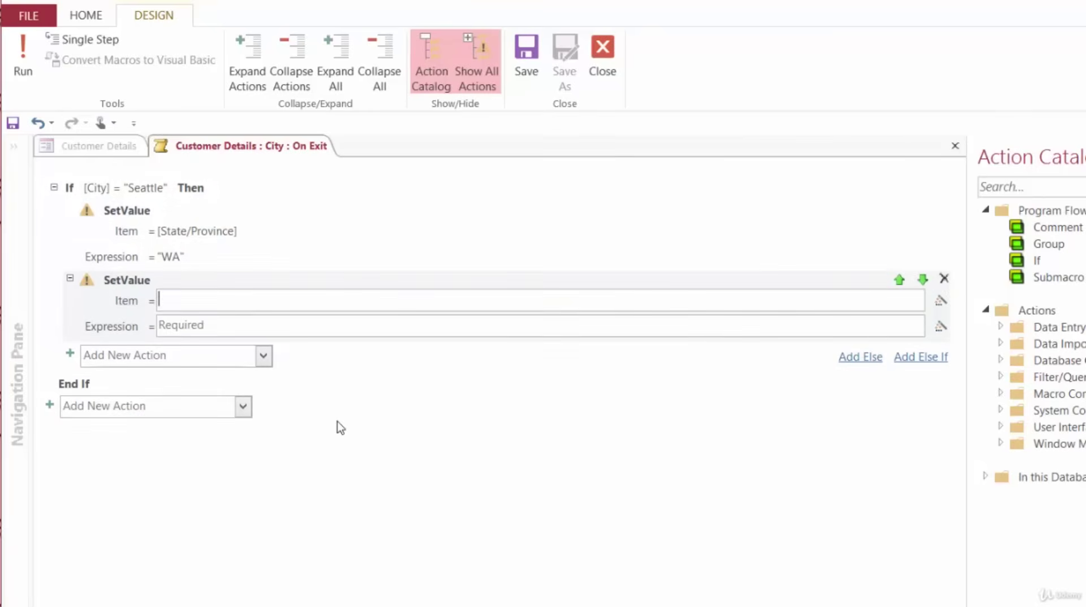
pyautogui.write('[cou')
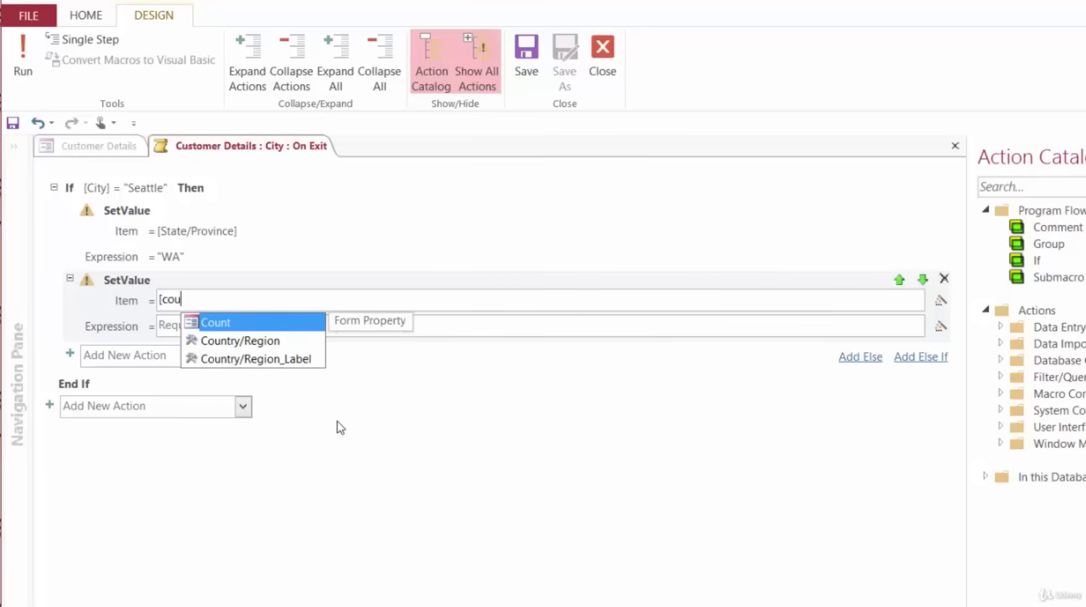
pyautogui.press('Down')
pyautogui.press('Return')
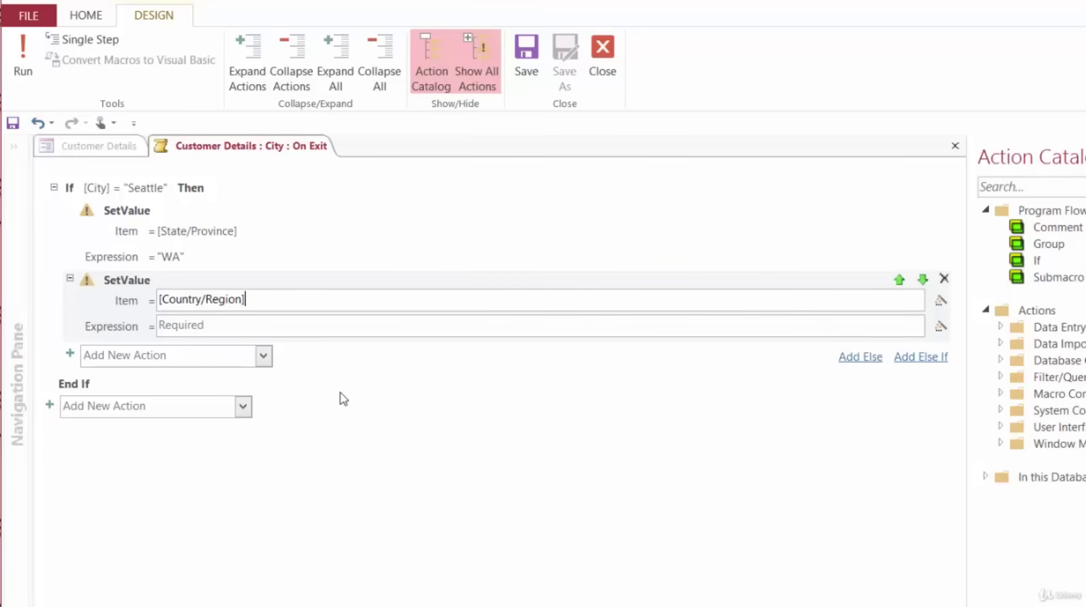
pyautogui.click(325, 319)
pyautogui.write('"USA"')
pyautogui.click(389, 444)
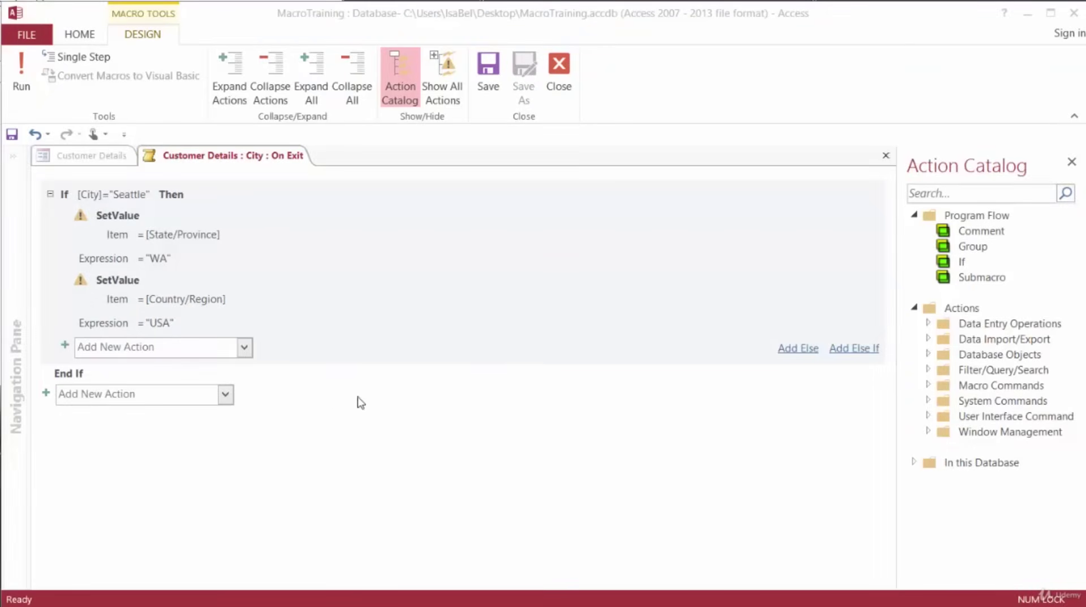
# Step: Add GoToControl to [ZIP/Postal Code], then save and close the macro
pyautogui.click(245, 347)
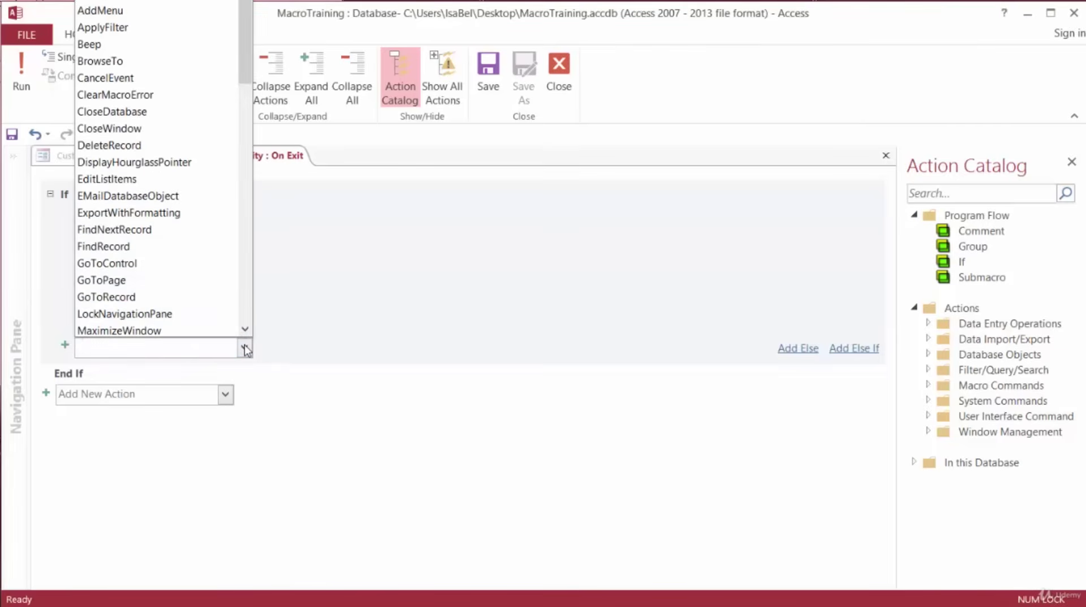
pyautogui.write('GoToControl')
pyautogui.press('Return')
pyautogui.write('[ZIP/Postal Code')
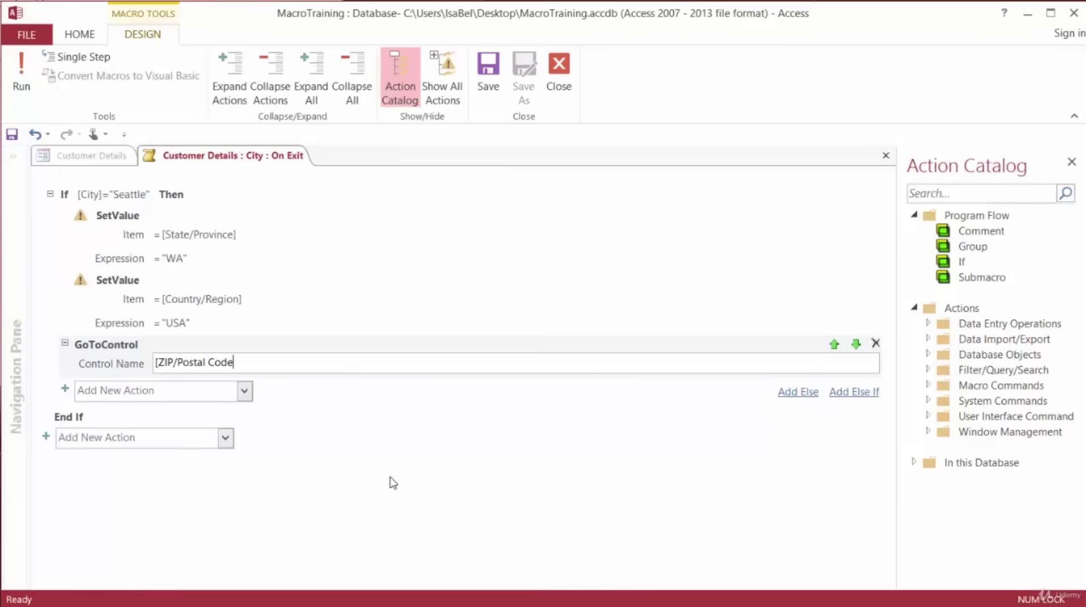
pyautogui.write(']')
pyautogui.click(492, 90)
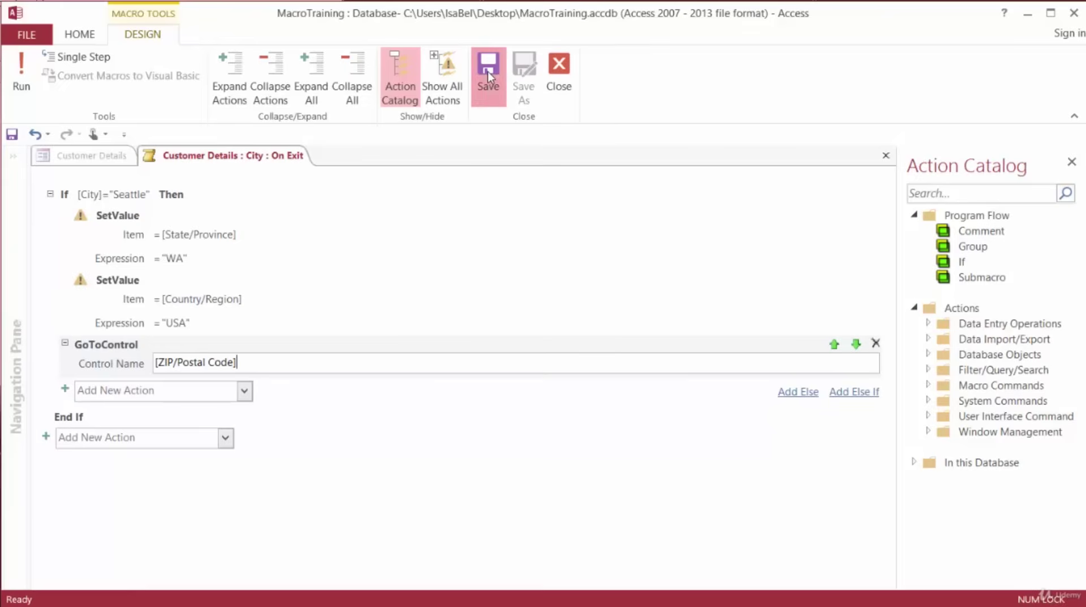
pyautogui.click(564, 70)
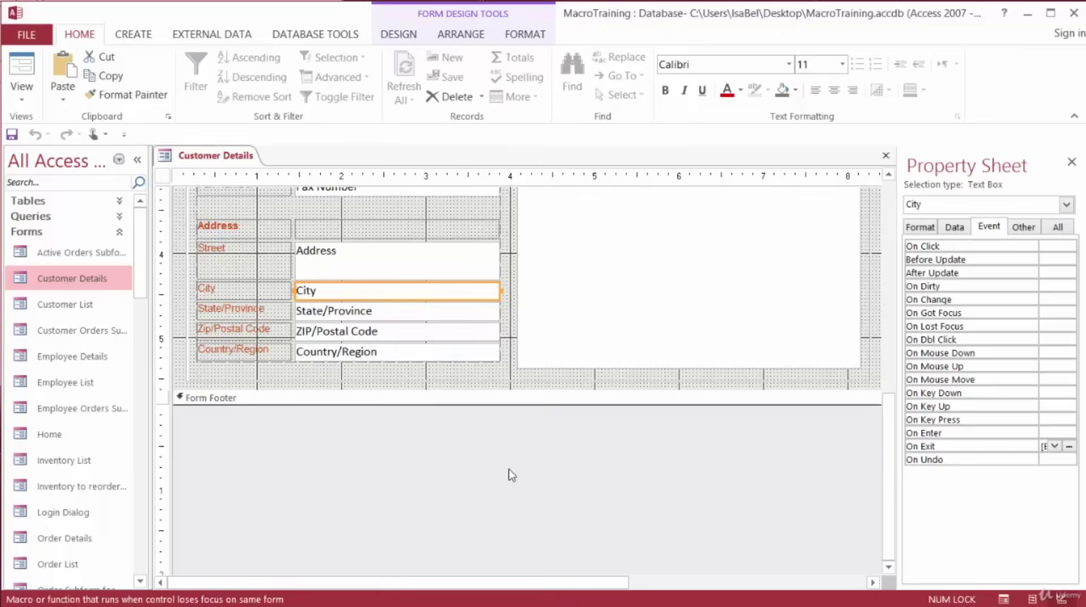
# Step: In Form View, enter Seattle in City and tab out to auto-fill WA and USA
pyautogui.click(23, 67)
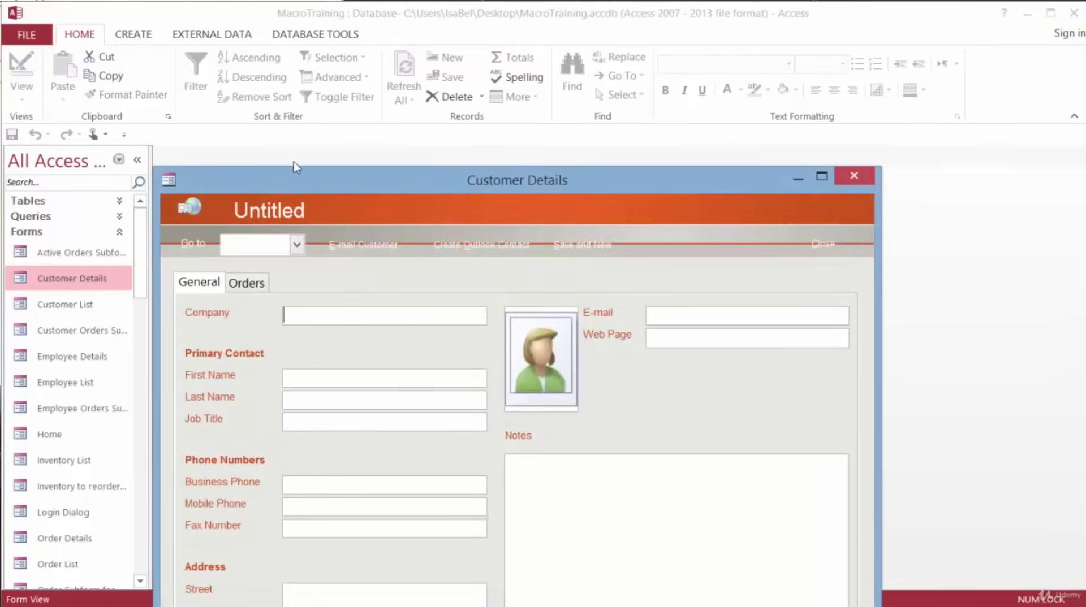
pyautogui.moveTo(304, 181); pyautogui.dragTo(296, 57)
pyautogui.click(296, 516)
pyautogui.write('Seatt')
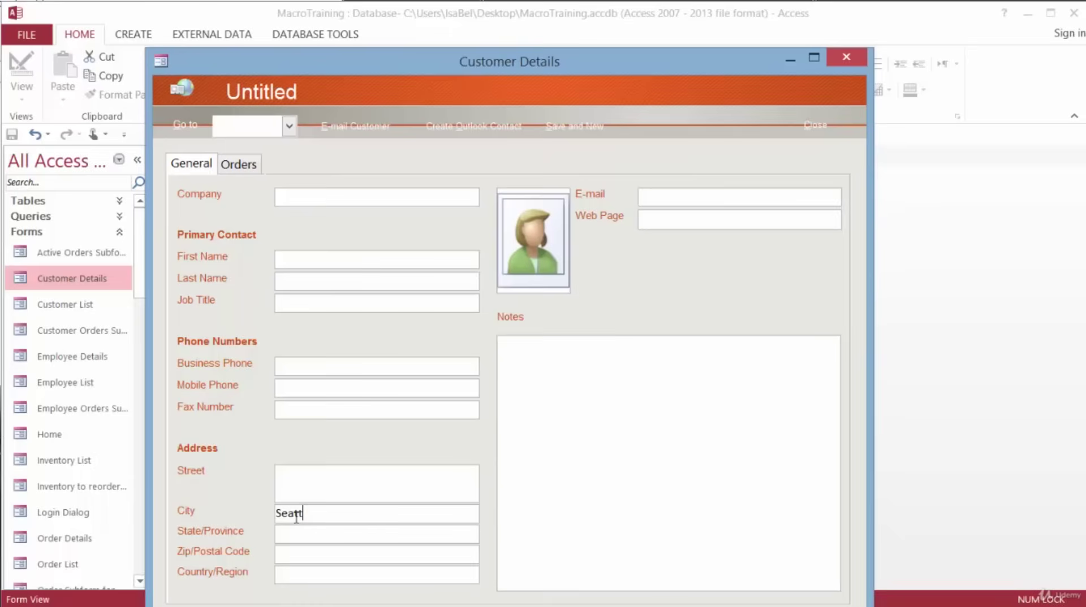
pyautogui.write('le')
pyautogui.press('Tab')
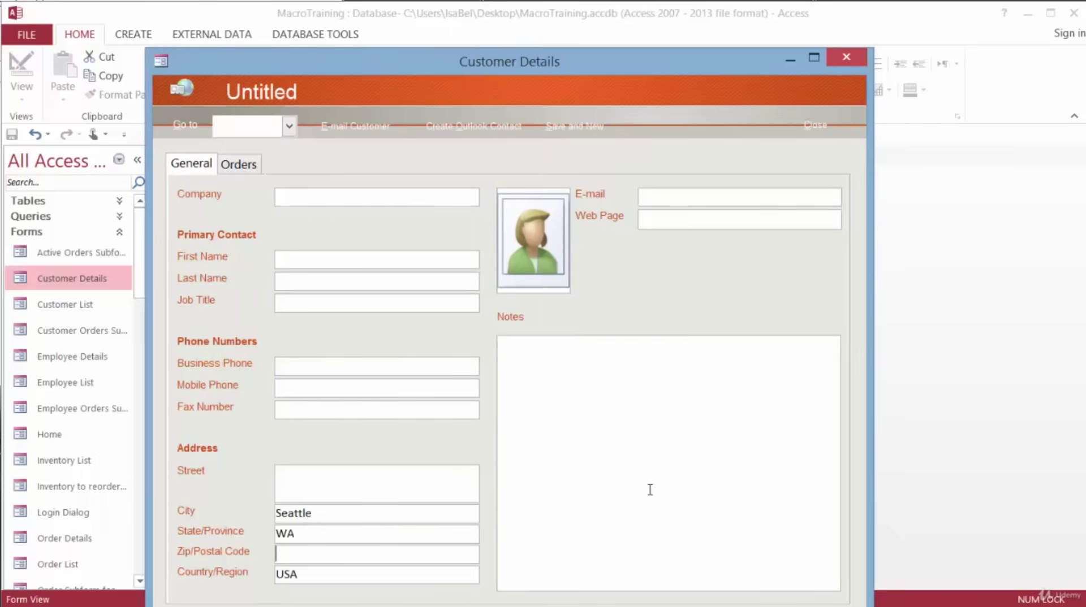